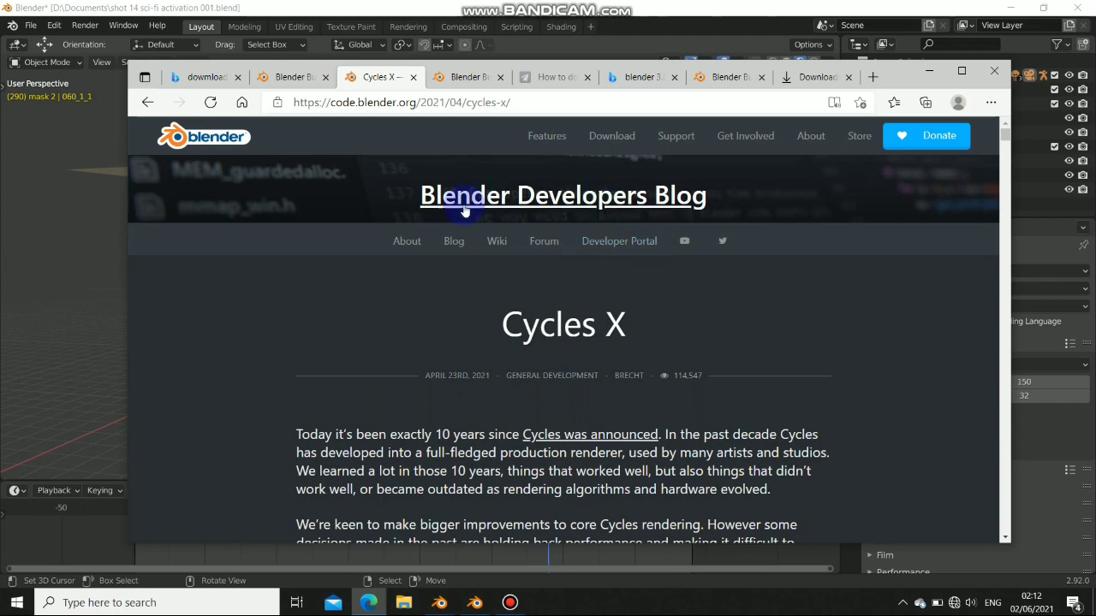
Scroll through the Cycles X blog post on code.blender.org, including its project goals.
scroll(646, 246, "down", 3)
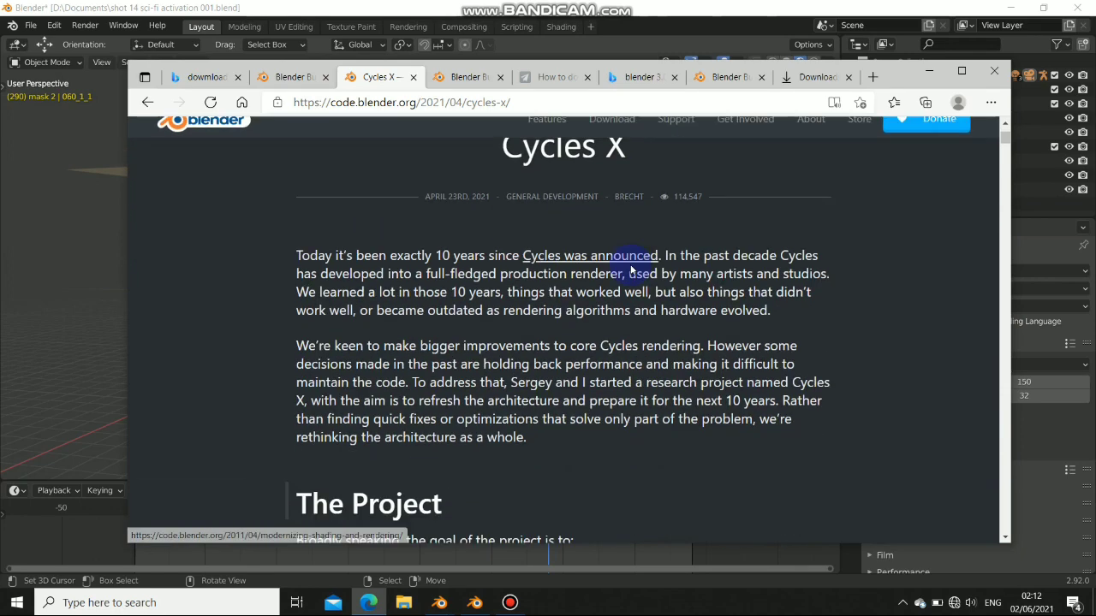
scroll(641, 276, "up", 3)
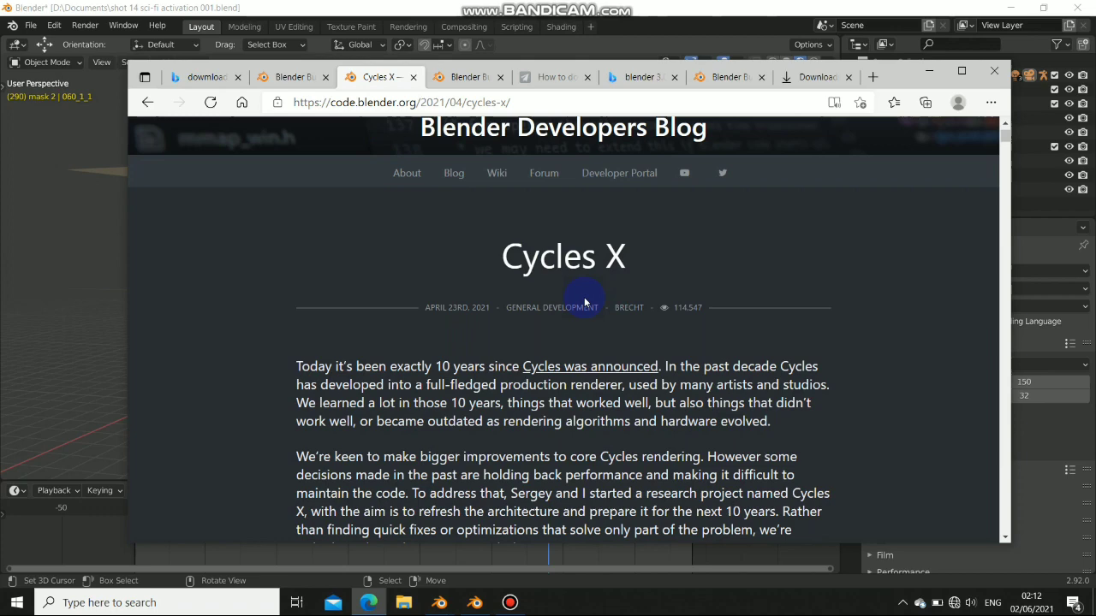
scroll(587, 300, "down", 3)
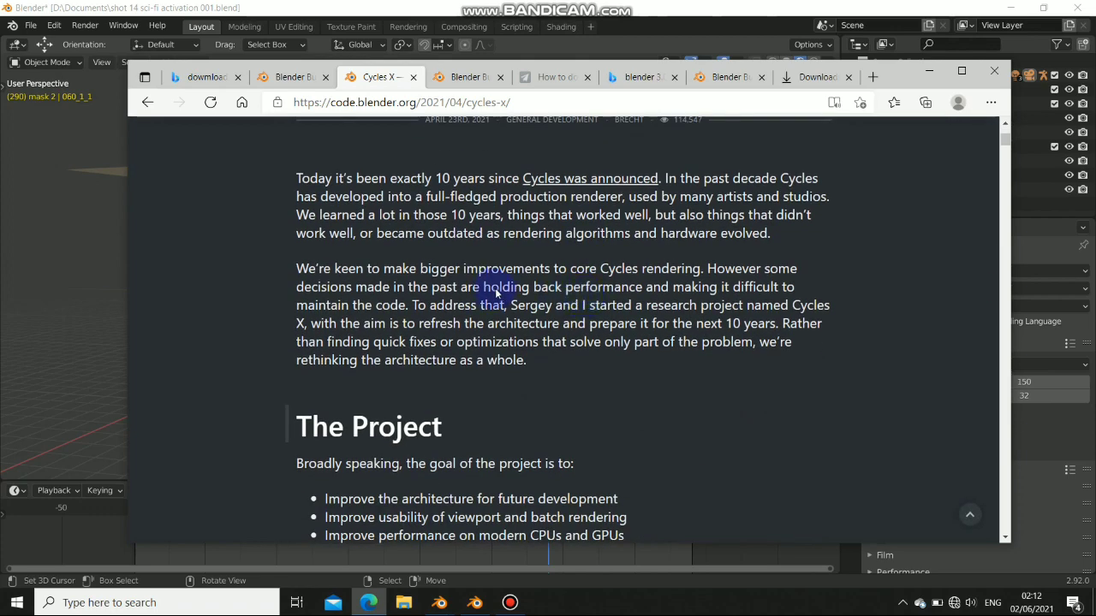
scroll(587, 332, "down", 2)
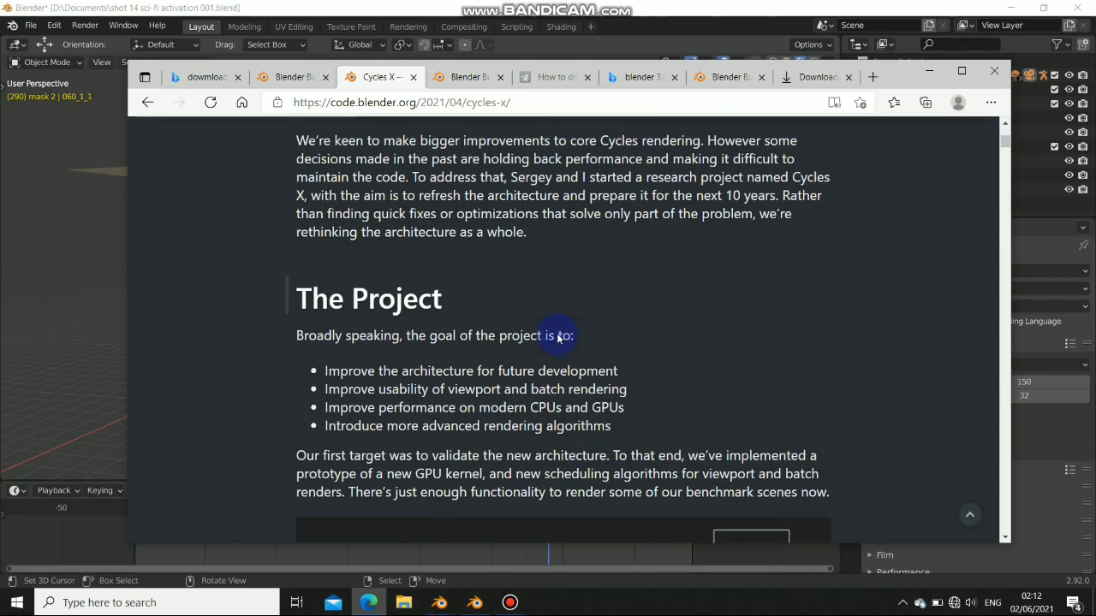
scroll(561, 329, "down", 2)
scroll(561, 325, "up", 1)
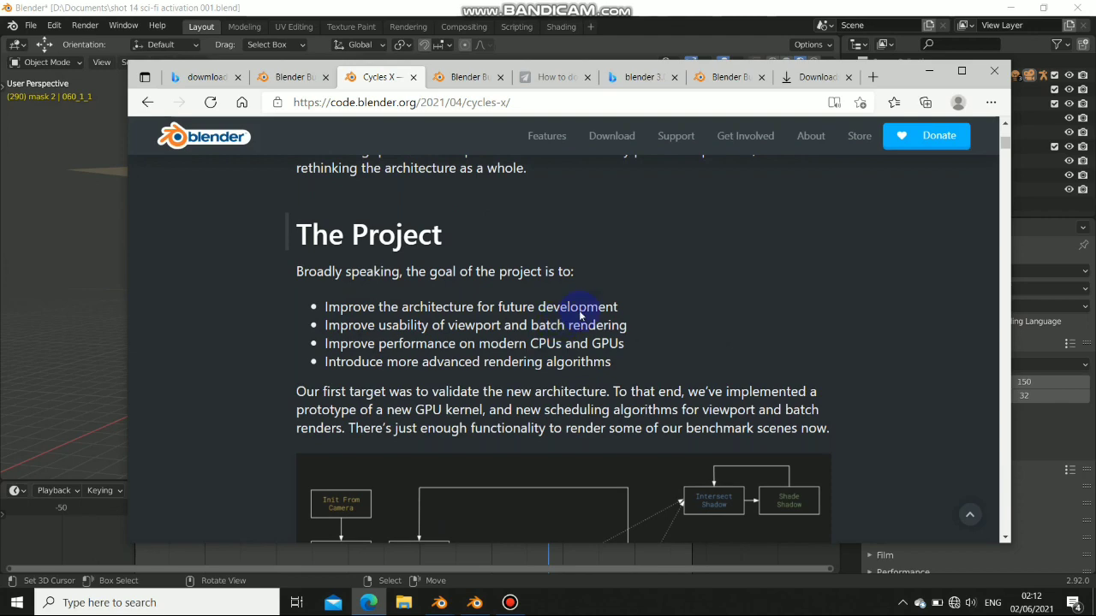
scroll(579, 315, "up", 4)
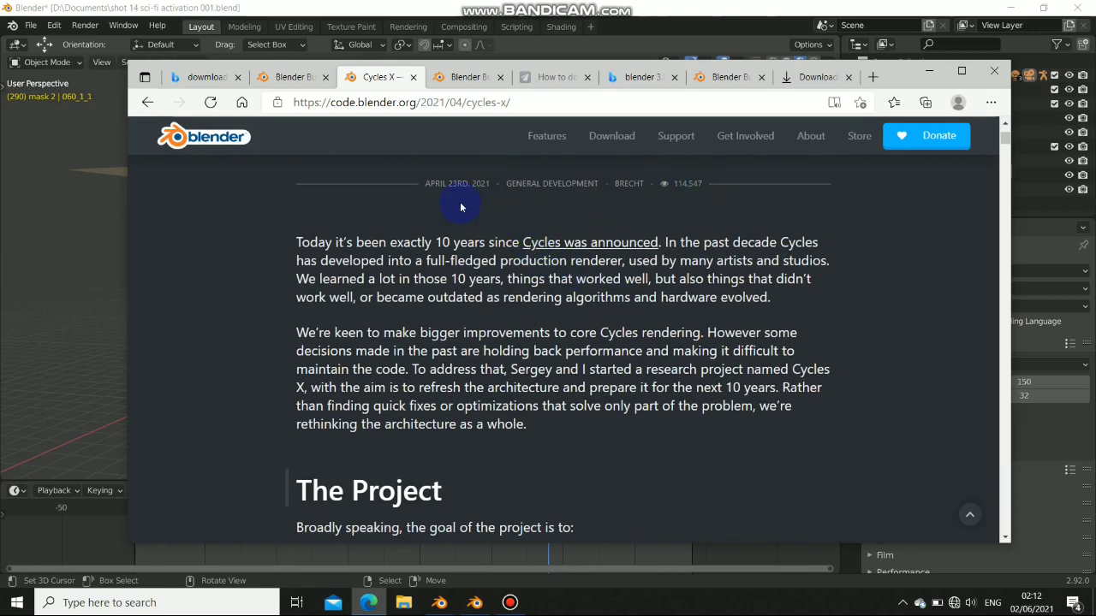
Put the browser away and orbit closer around the room set in Blender 2.92.
left_click(68, 241)
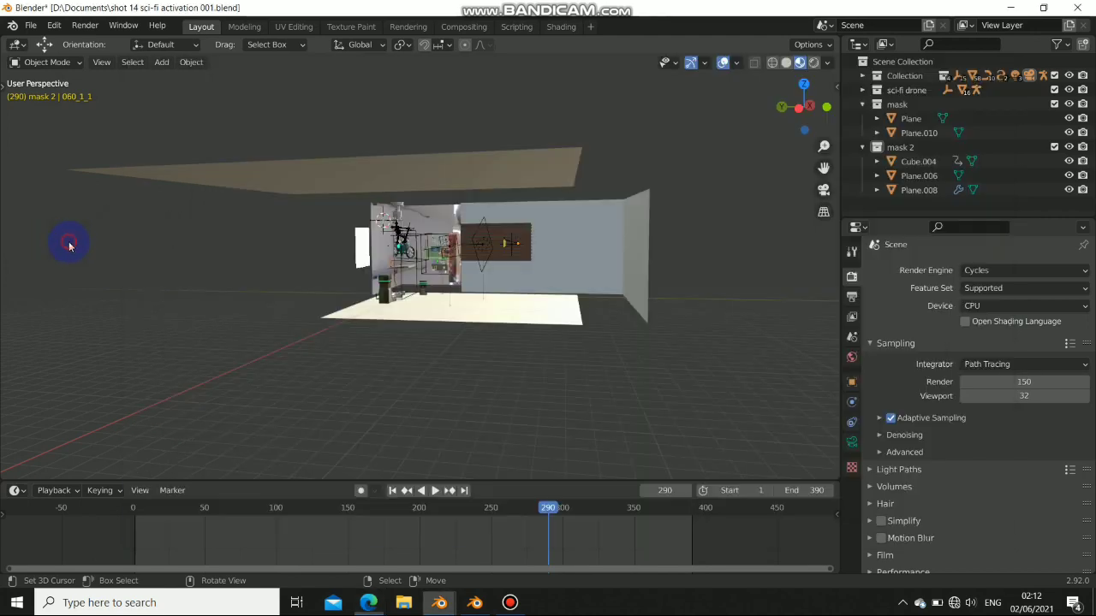
middle_click_drag(608, 164, 606, 274)
scroll(504, 337, "down", 5)
middle_click_drag(504, 338, 488, 219)
scroll(475, 256, "up", 5)
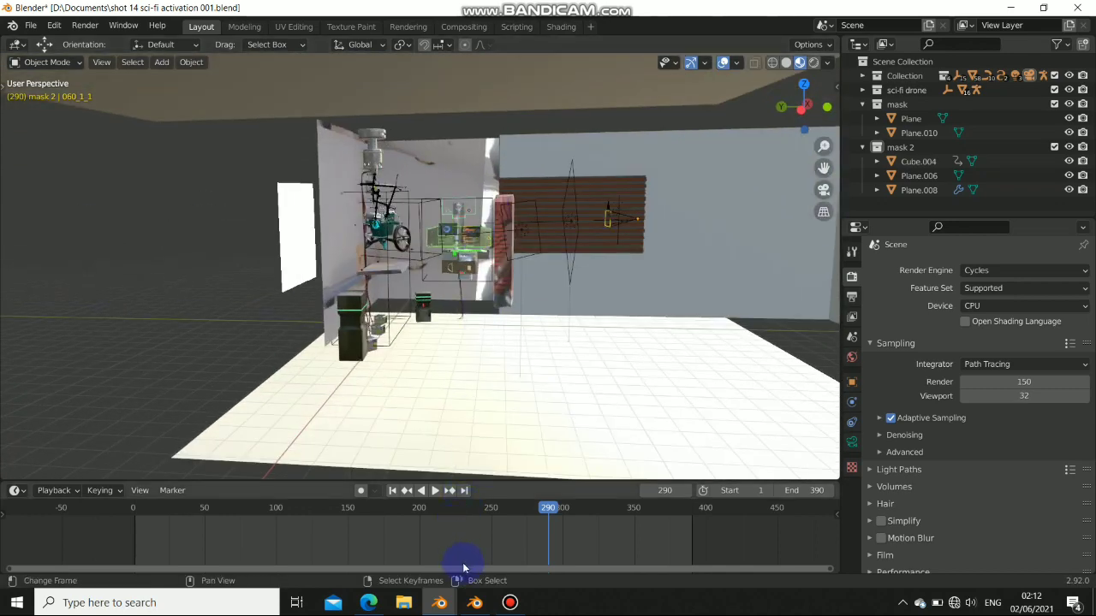
In Blender 3.0, close the frame 290 render result (4.12 s) and orbit out of camera view.
left_click(480, 603)
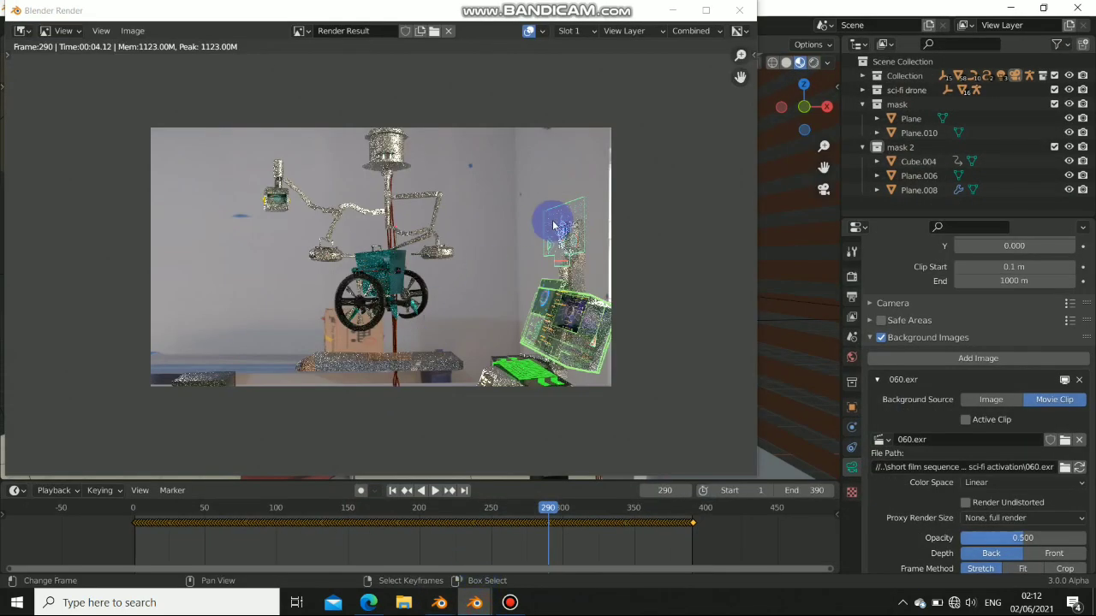
left_click(705, 10)
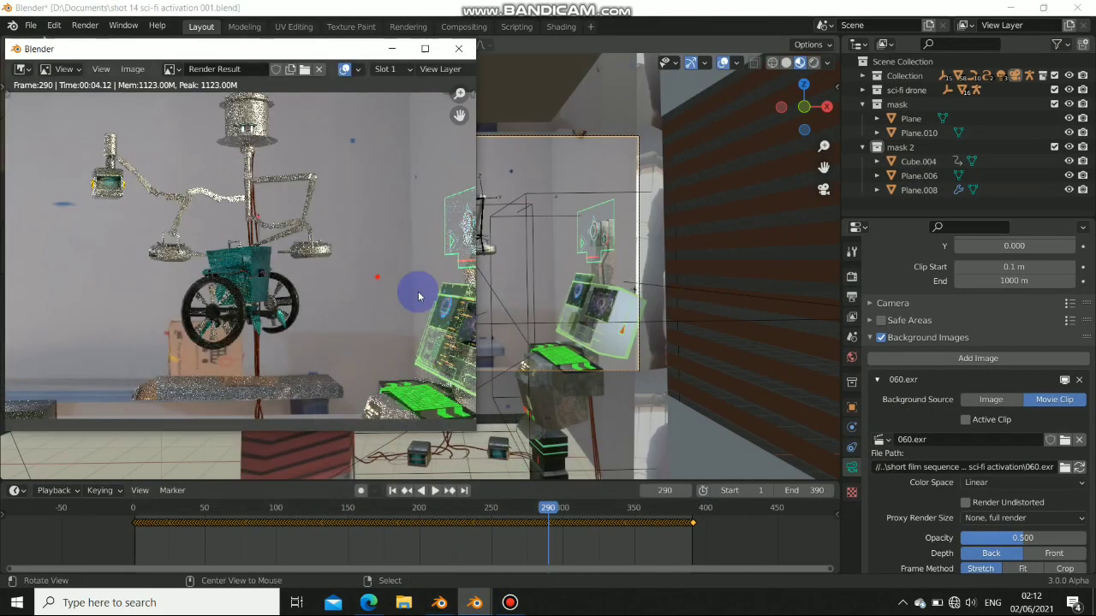
left_click(392, 48)
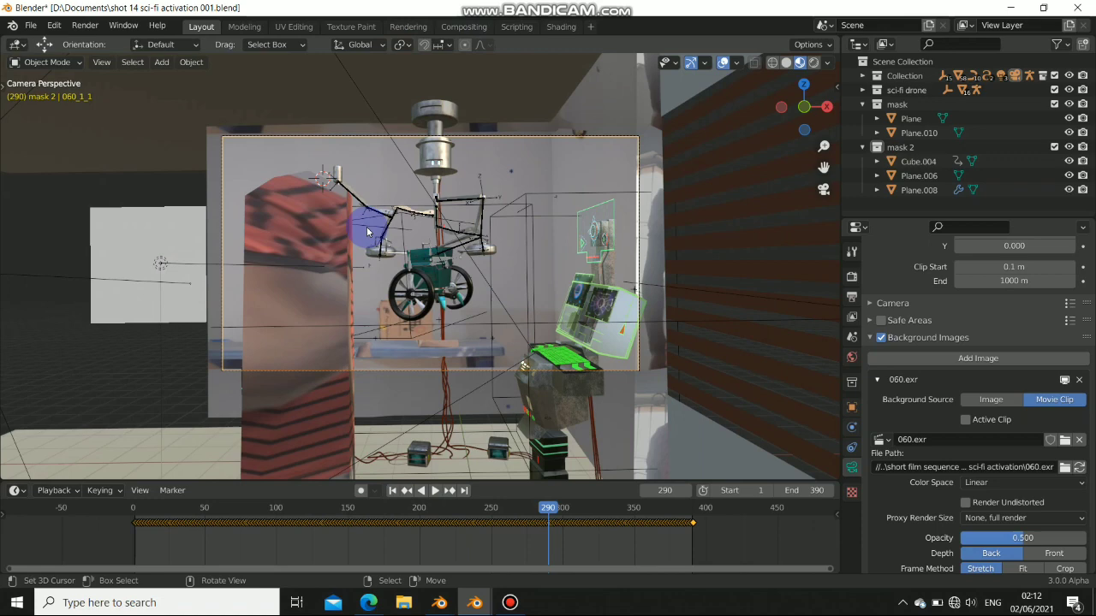
middle_click_drag(367, 228, 560, 264)
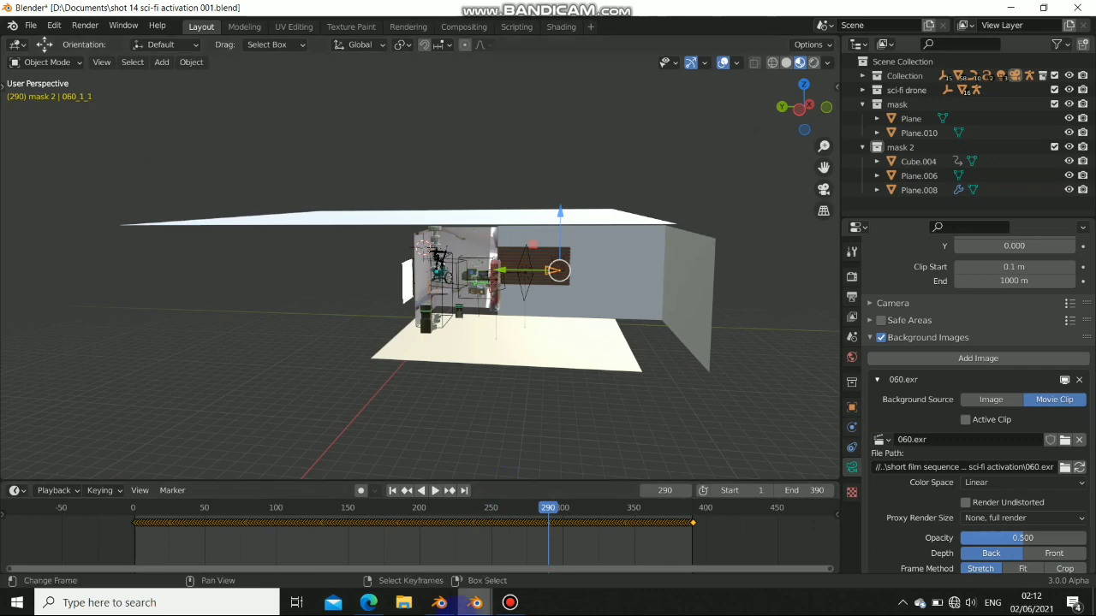
Return to the Blender 2.92 window and orbit around the room set.
left_click(437, 603)
left_click(378, 531)
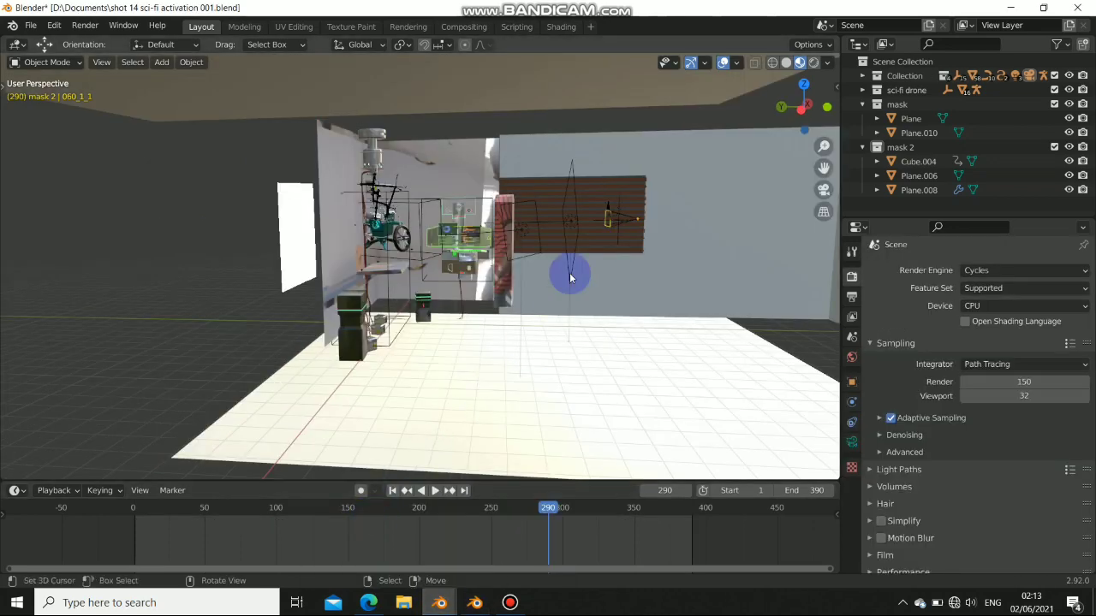
middle_click_drag(524, 268, 273, 150)
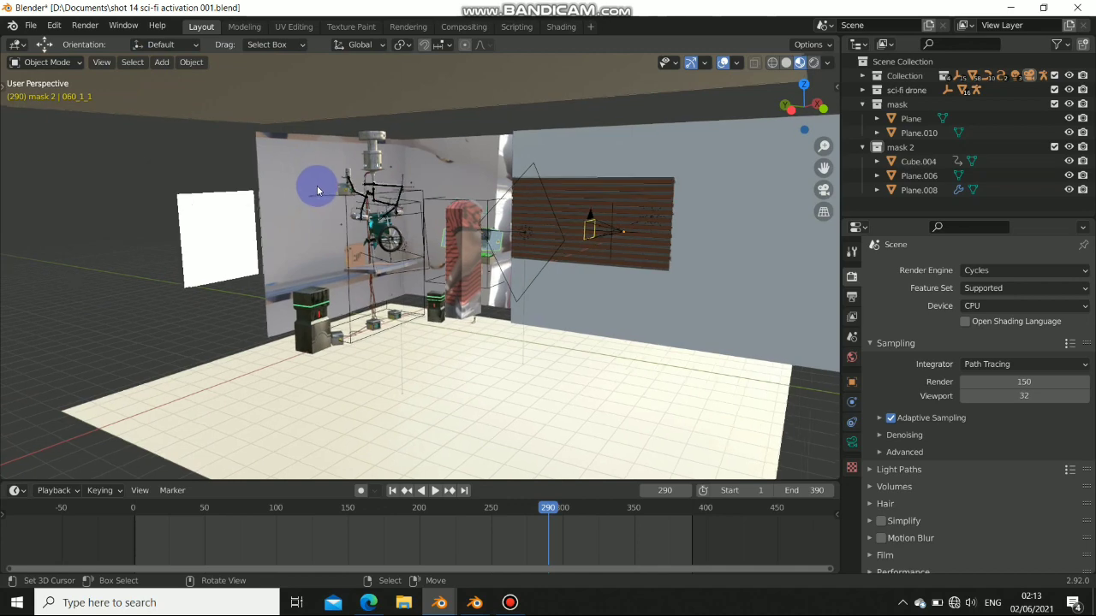
Render frame 290 through the scene camera in Blender 2.92 Cycles, taking about 01:20.06.
key("KP_0")
scroll(366, 240, "up", 5)
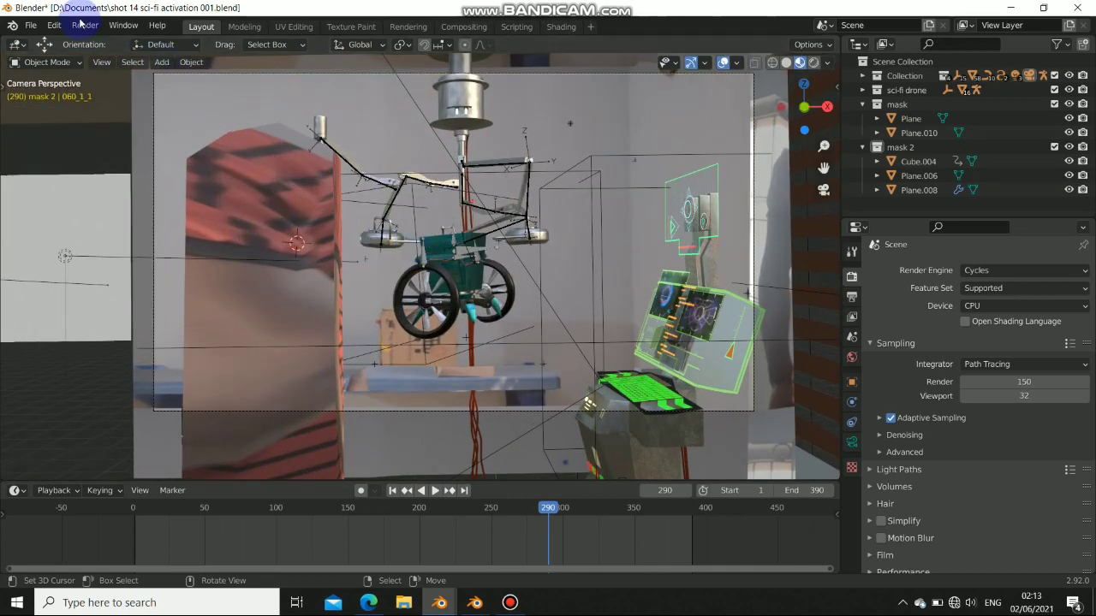
left_click(85, 26)
left_click(98, 41)
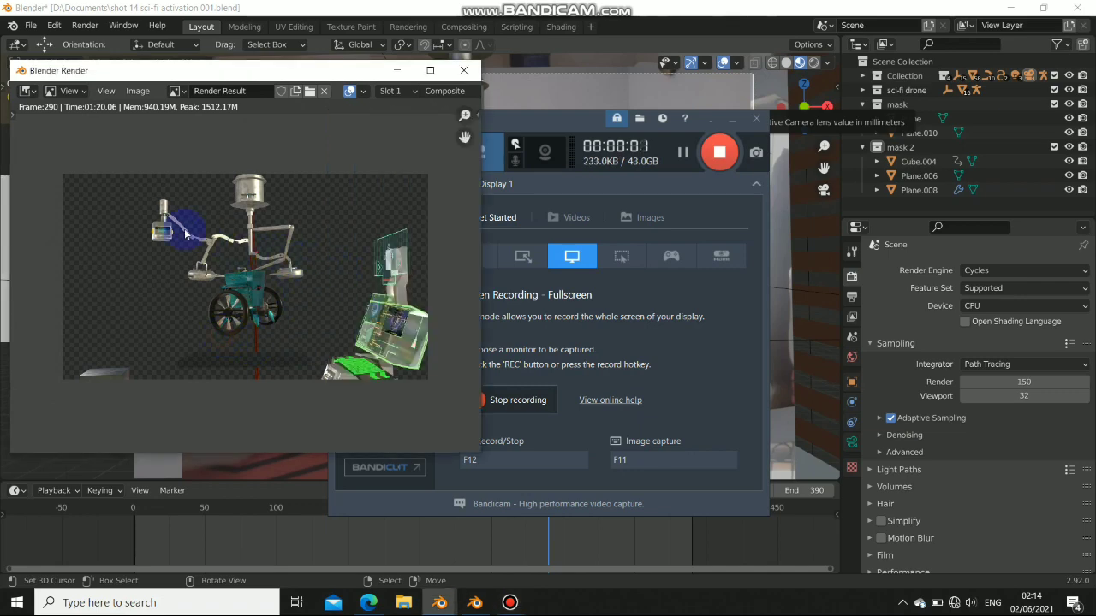
scroll(171, 210, "up", 1)
scroll(114, 176, "down", 2)
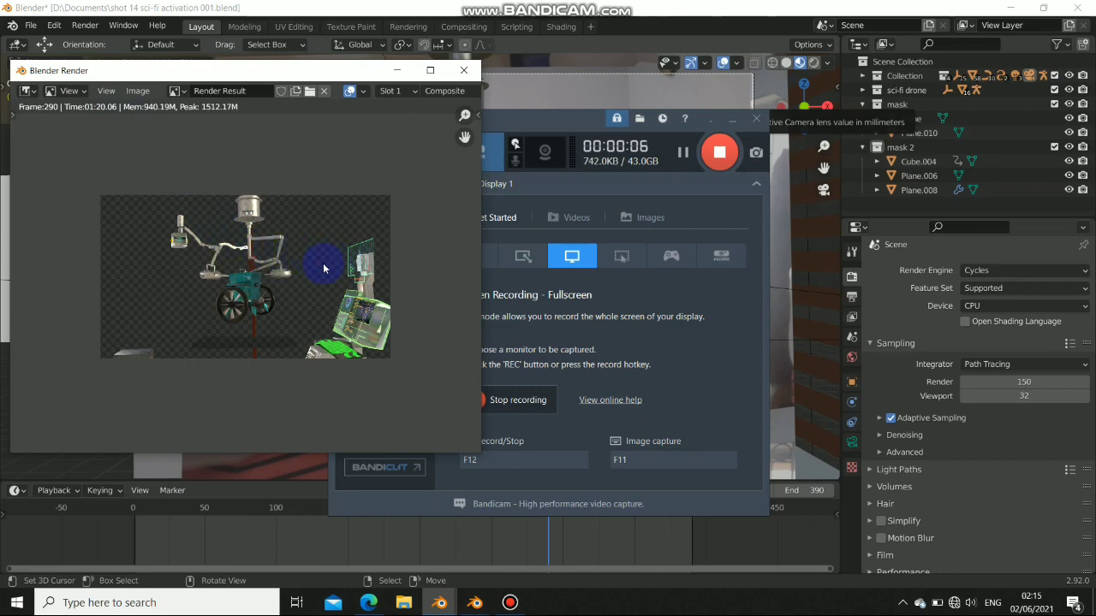
scroll(324, 269, "up", 2)
scroll(299, 244, "down", 2)
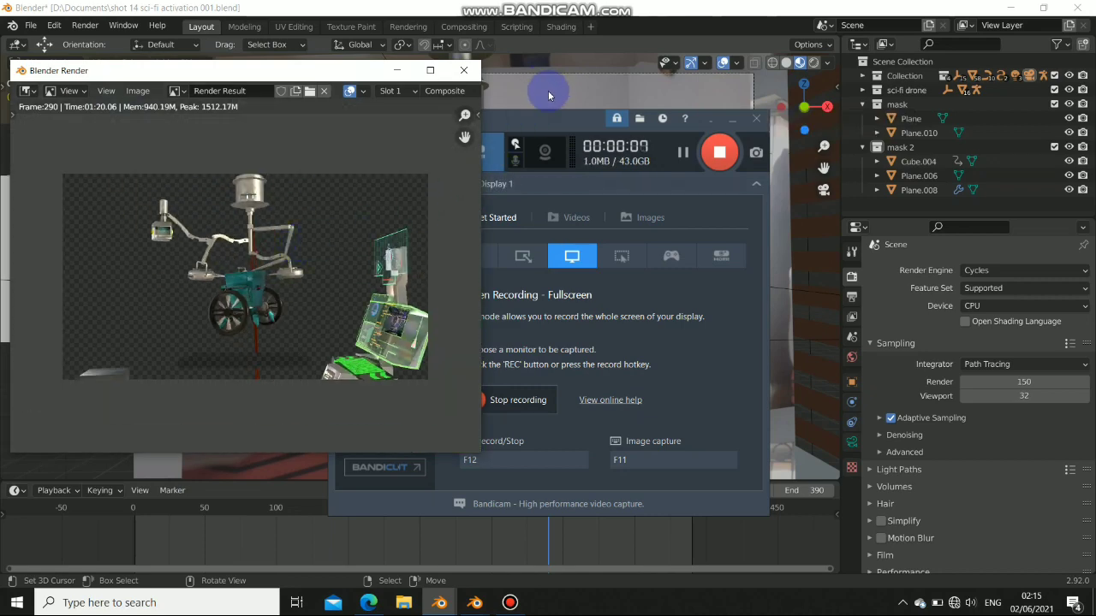
left_click(729, 122)
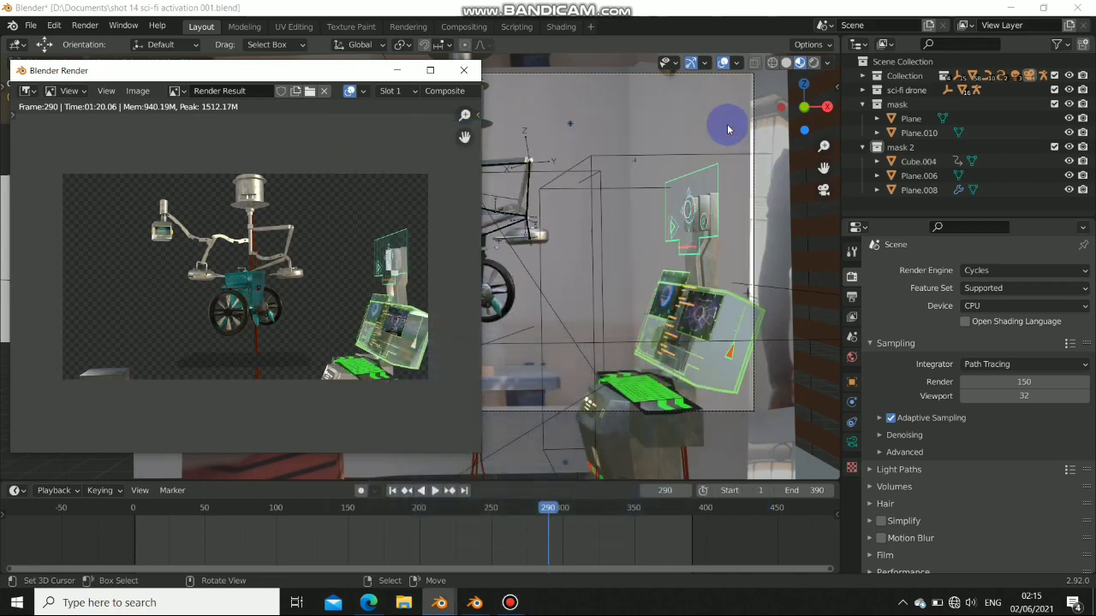
mouse_move(474, 602)
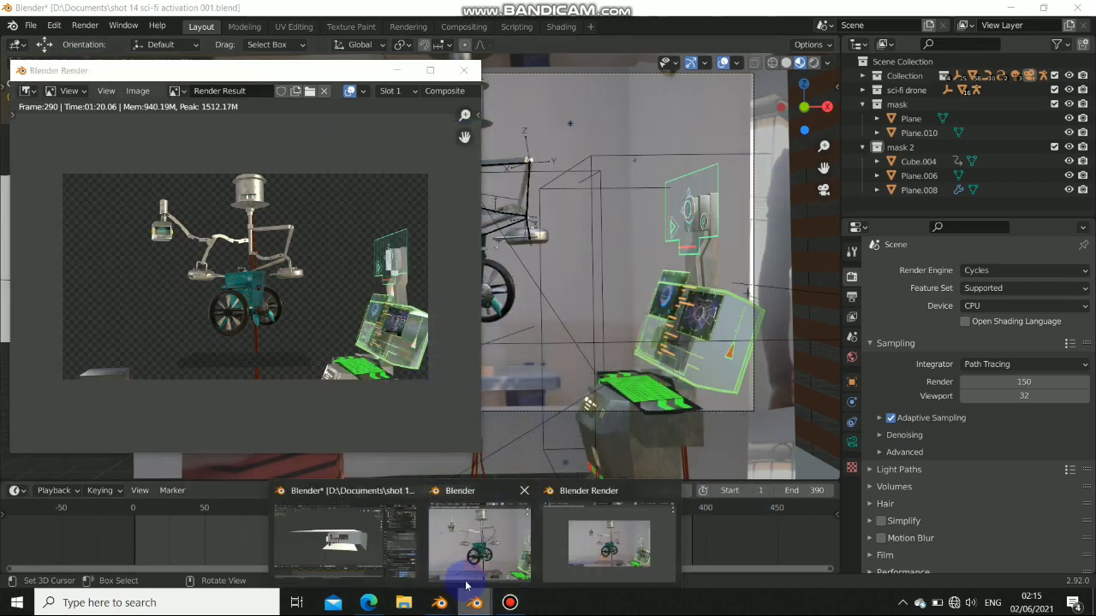
Switch to Blender 3.0 Alpha and line the viewport up through the scene camera.
left_click(367, 543)
middle_click_drag(530, 356, 419, 308)
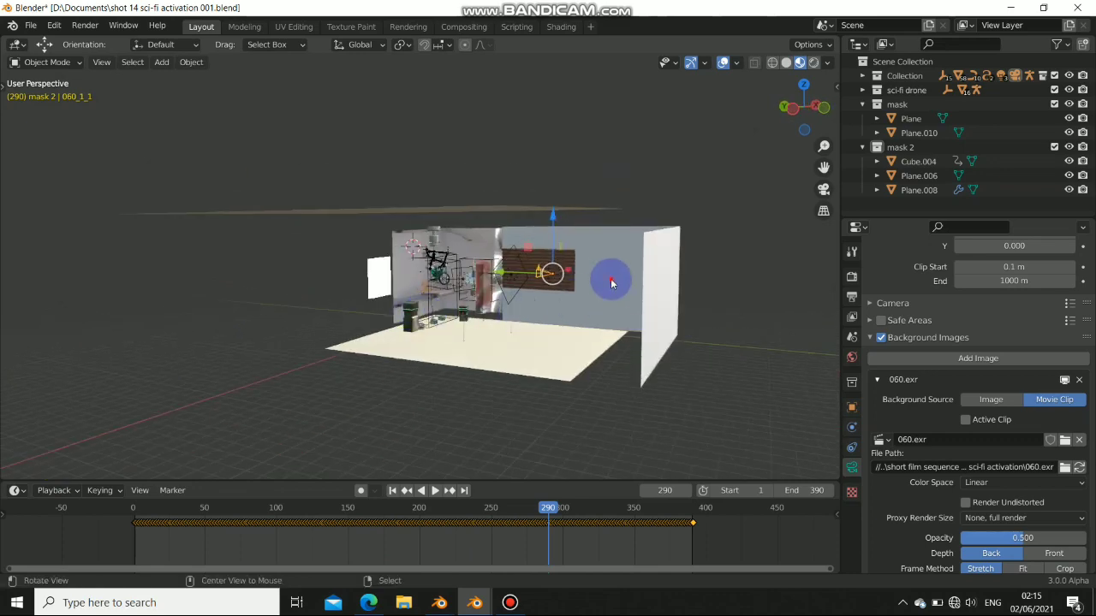
middle_click_drag(611, 277, 565, 301)
key("KP_0")
scroll(410, 237, "up", 4)
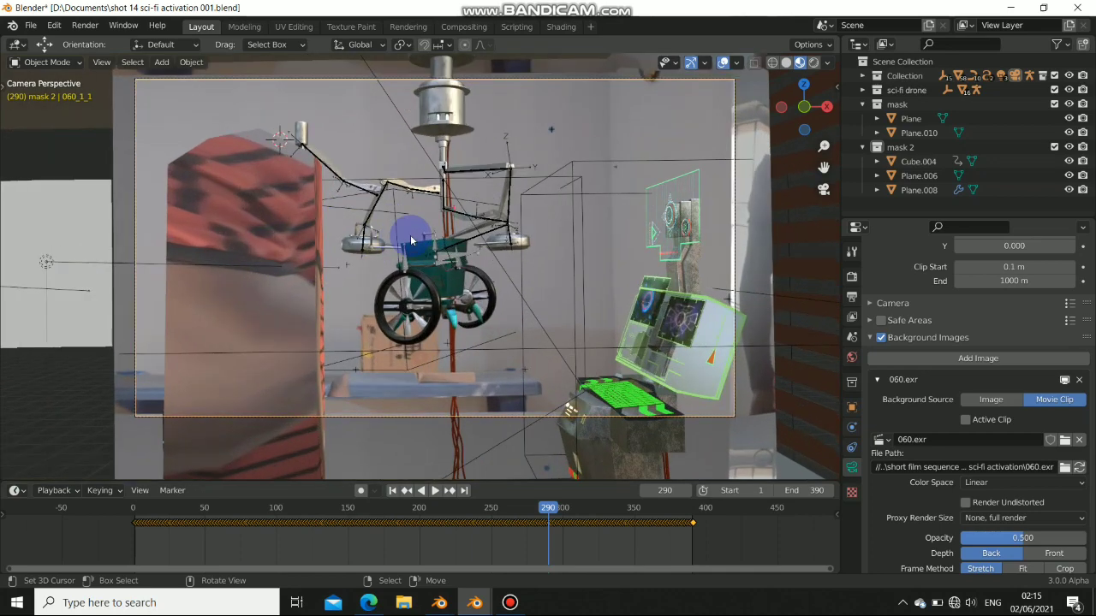
middle_click_drag(411, 237, 429, 249, "shift")
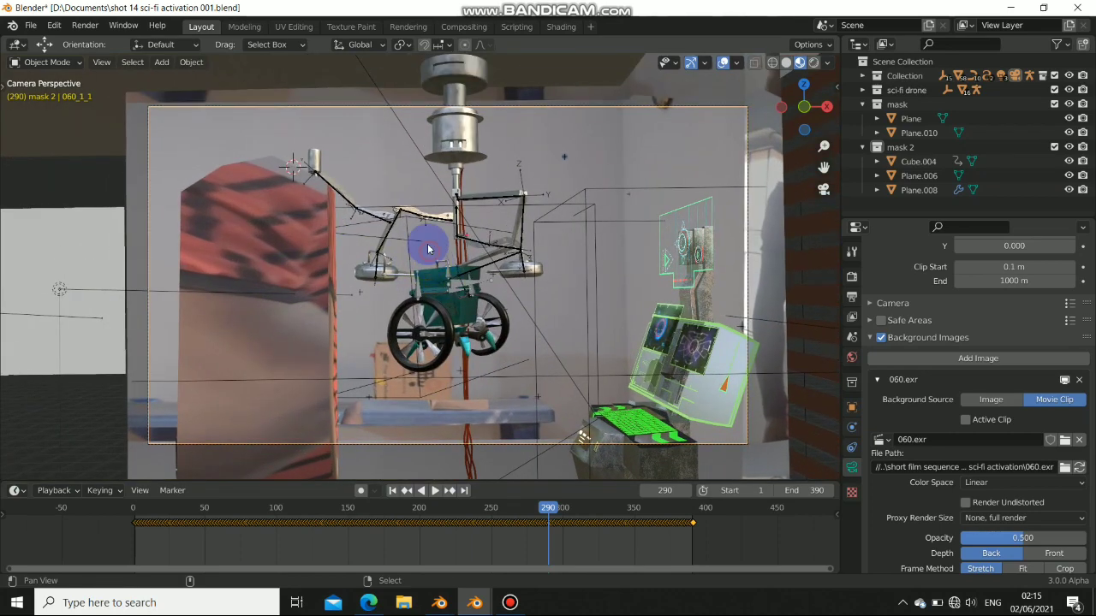
Render frame 290 in Blender 3.0 Cycles X, finishing in 00:41.65, and zoom the result.
left_click(84, 24)
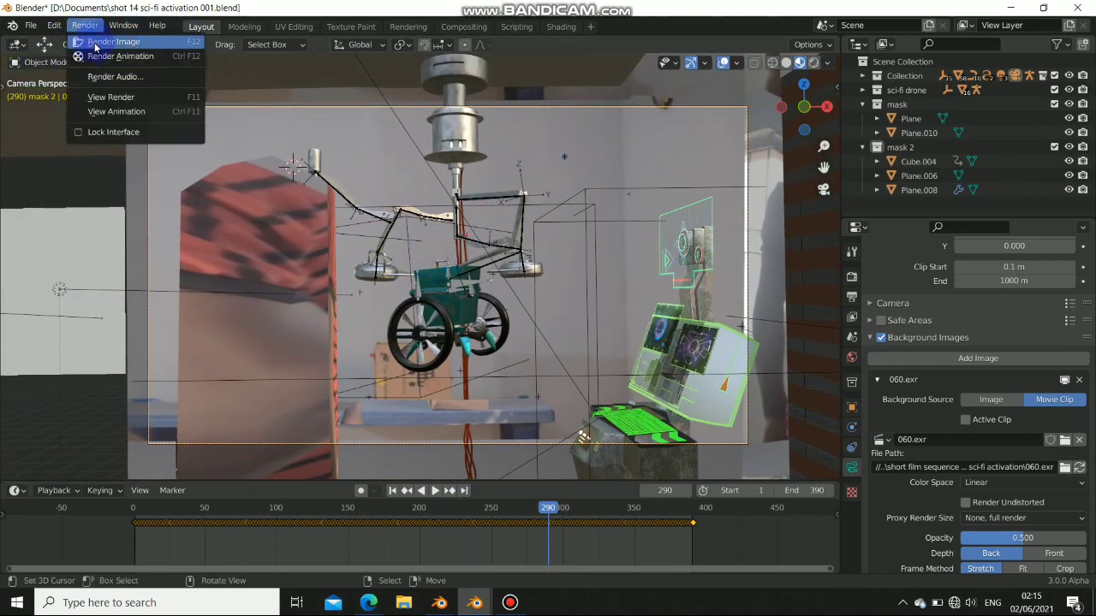
left_click(95, 44)
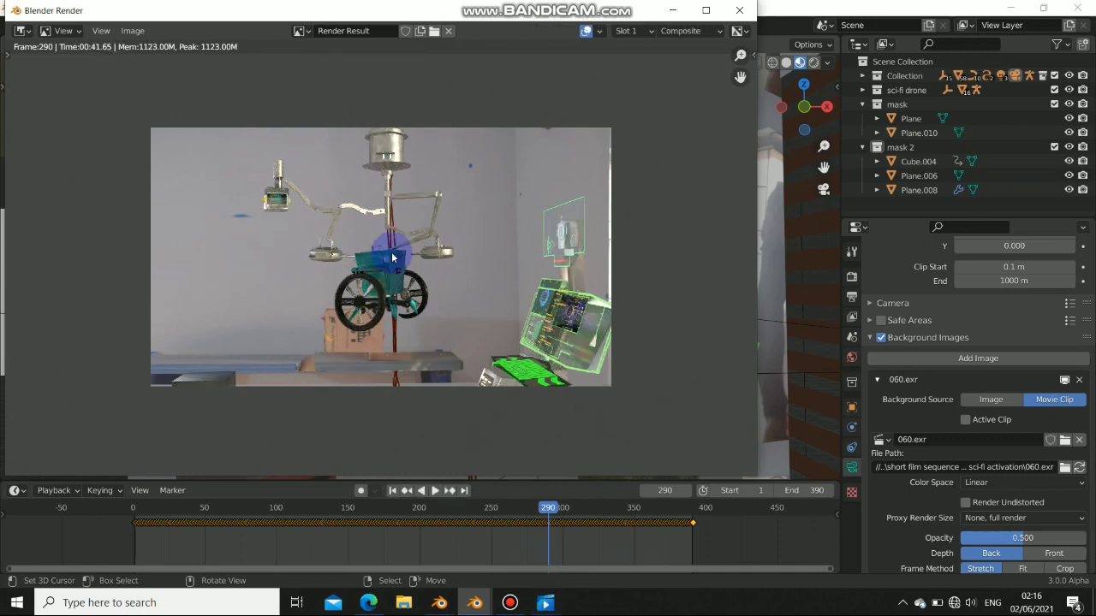
scroll(392, 257, "up", 3)
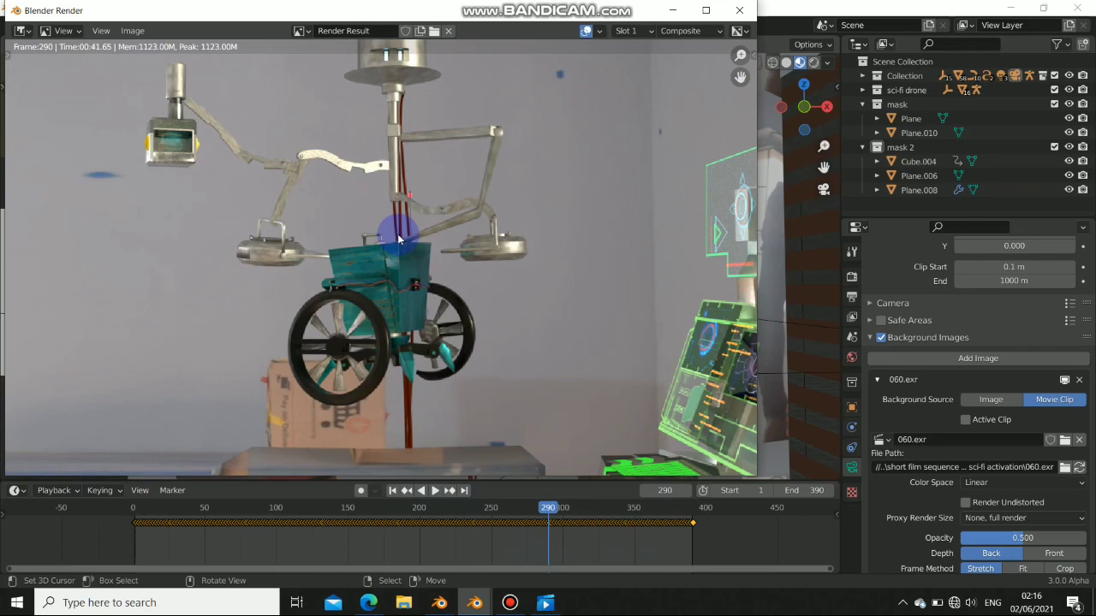
scroll(83, 135, "down", 3)
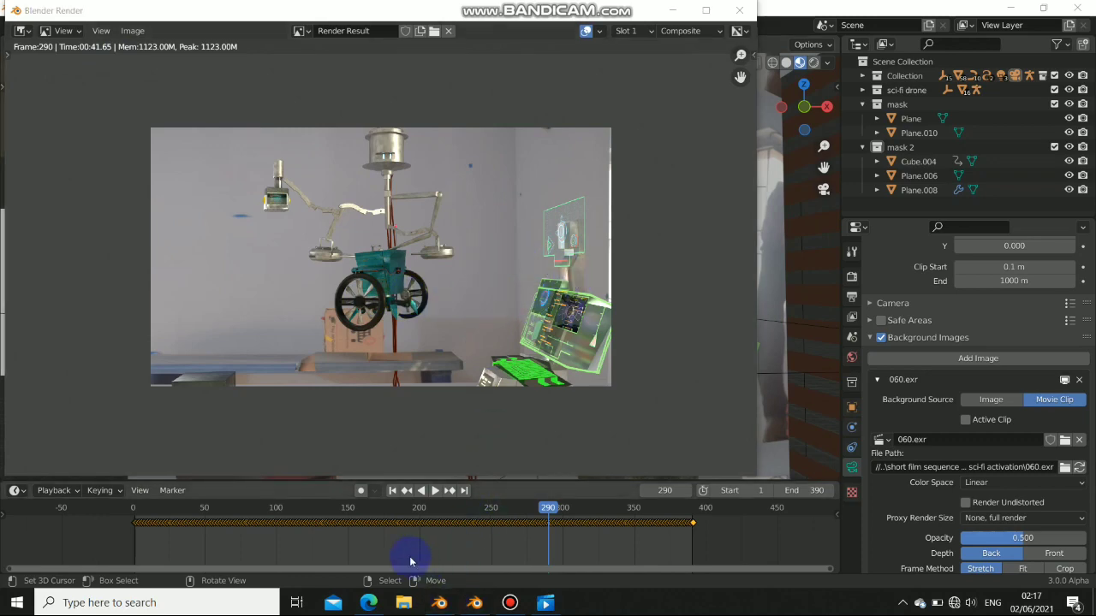
Show the Blender 2.92 render of frame 290 (01:20.06) in the Rendering workspace.
mouse_move(436, 600)
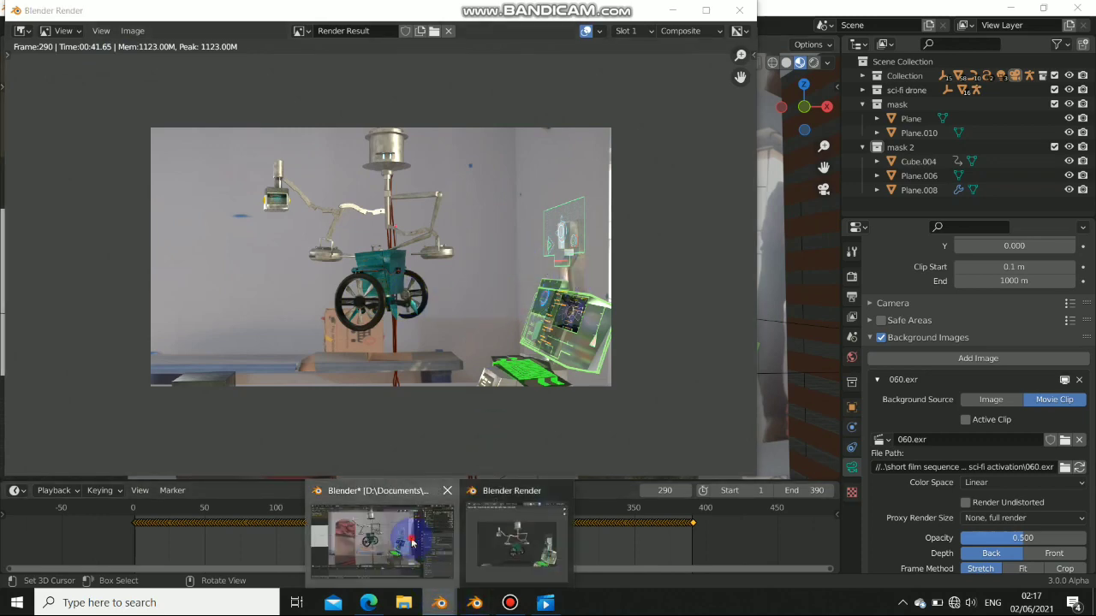
left_click(402, 539)
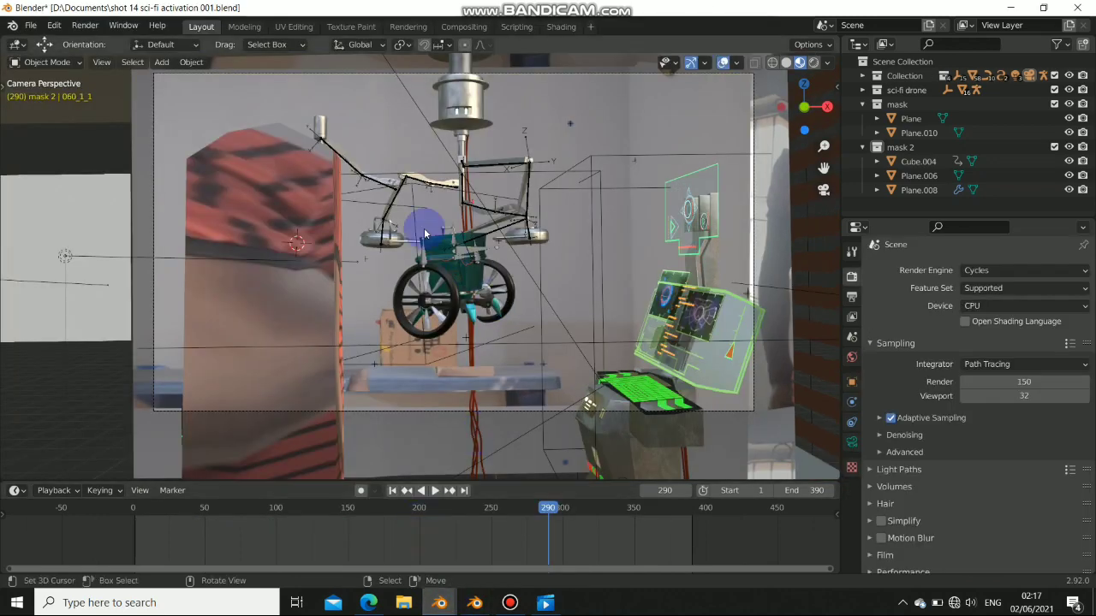
left_click(408, 27)
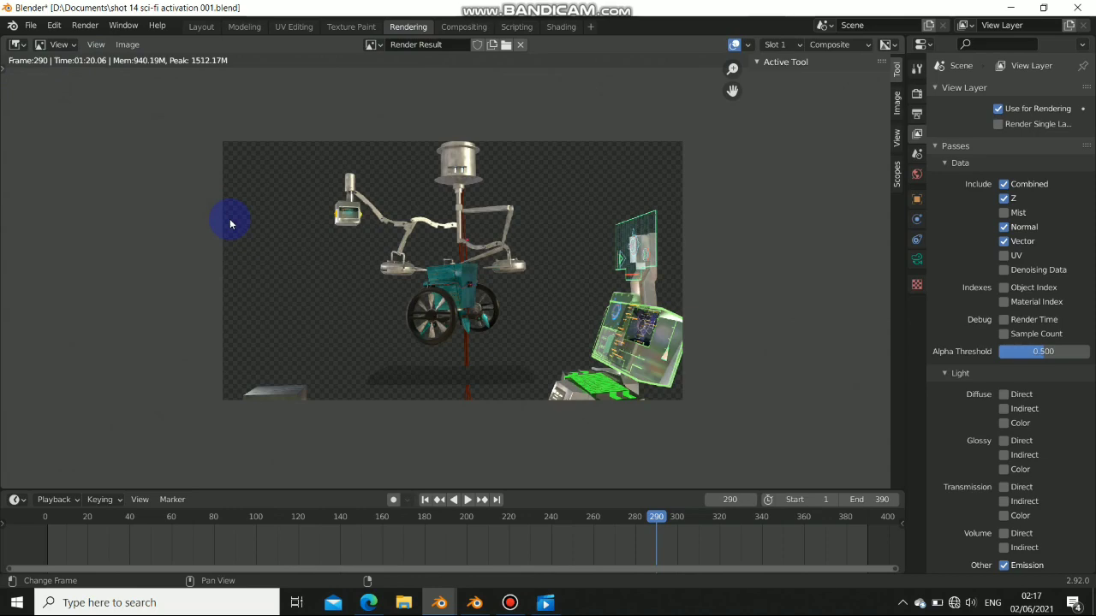
Lay the Blender 3.0 render window (00:41.65) over the 2.92 render for comparison.
mouse_move(474, 603)
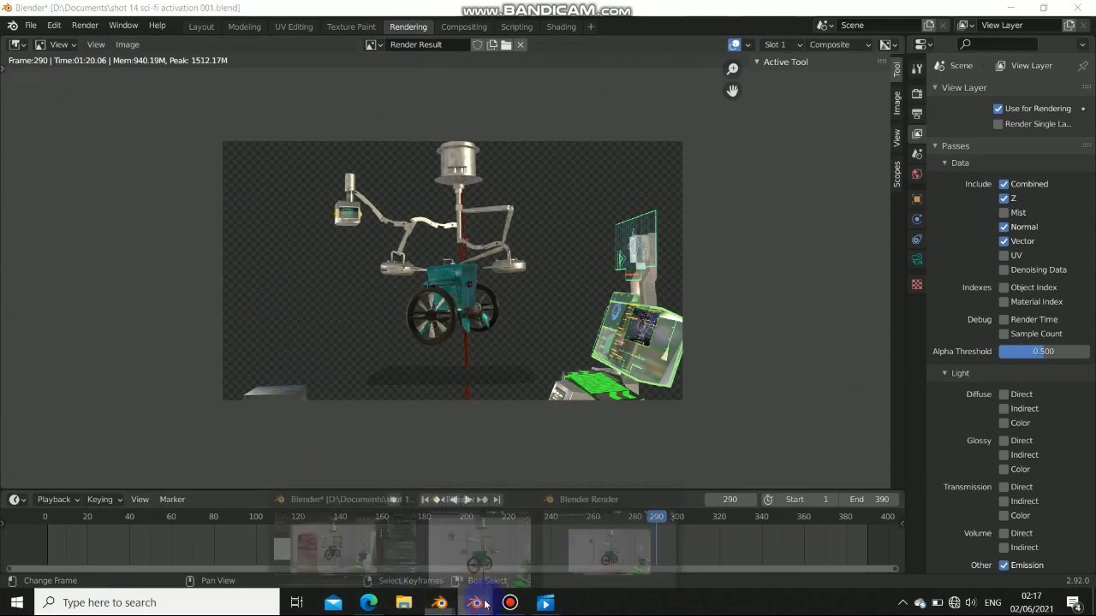
left_click(472, 542)
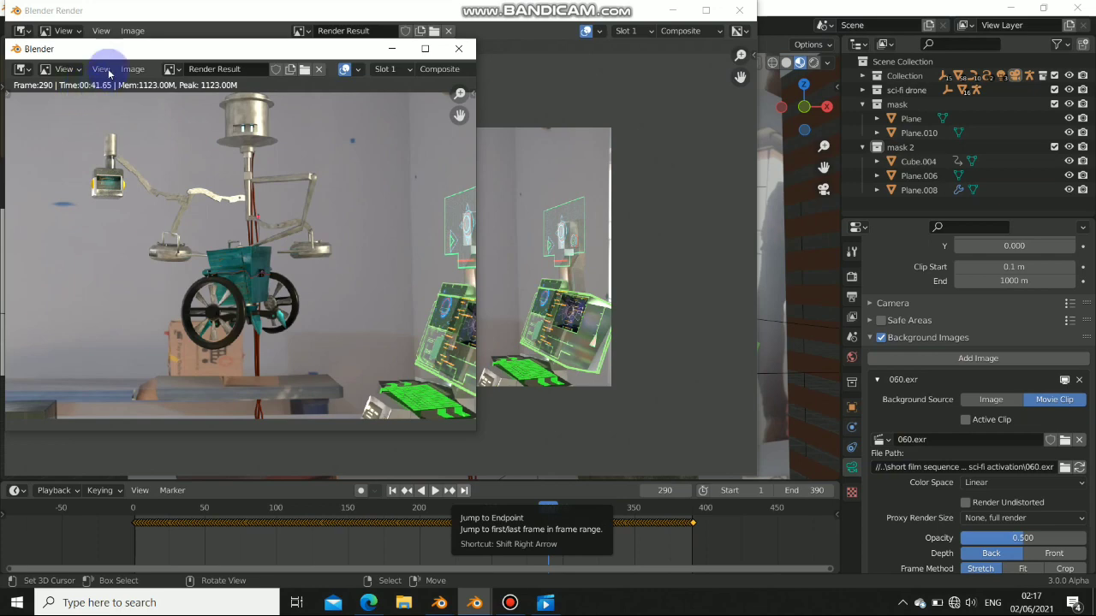
left_click_drag(141, 45, 533, 162)
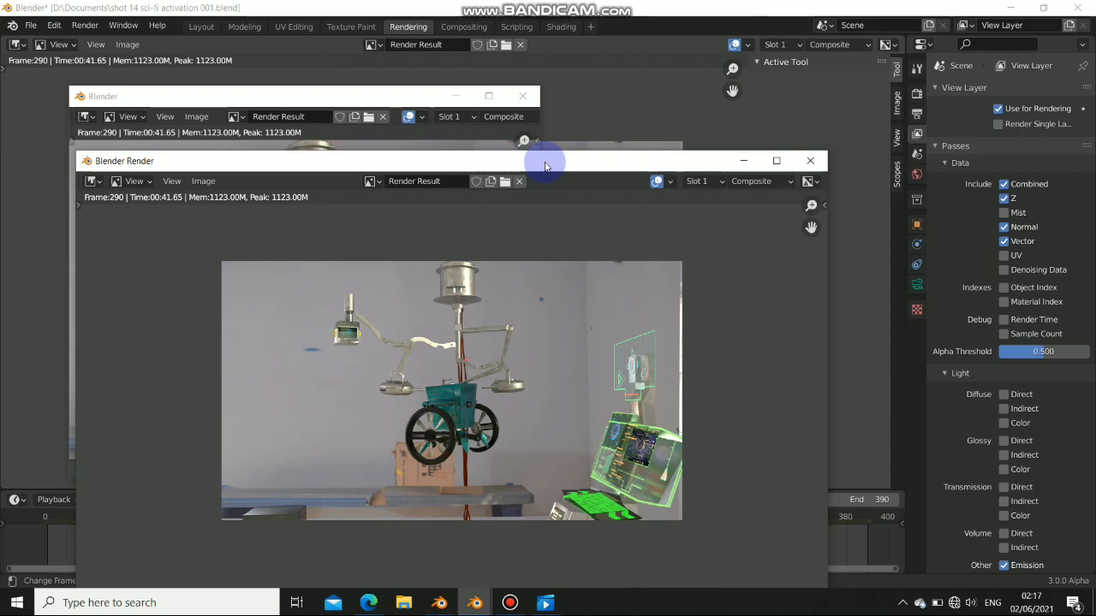
left_click_drag(545, 167, 547, 115)
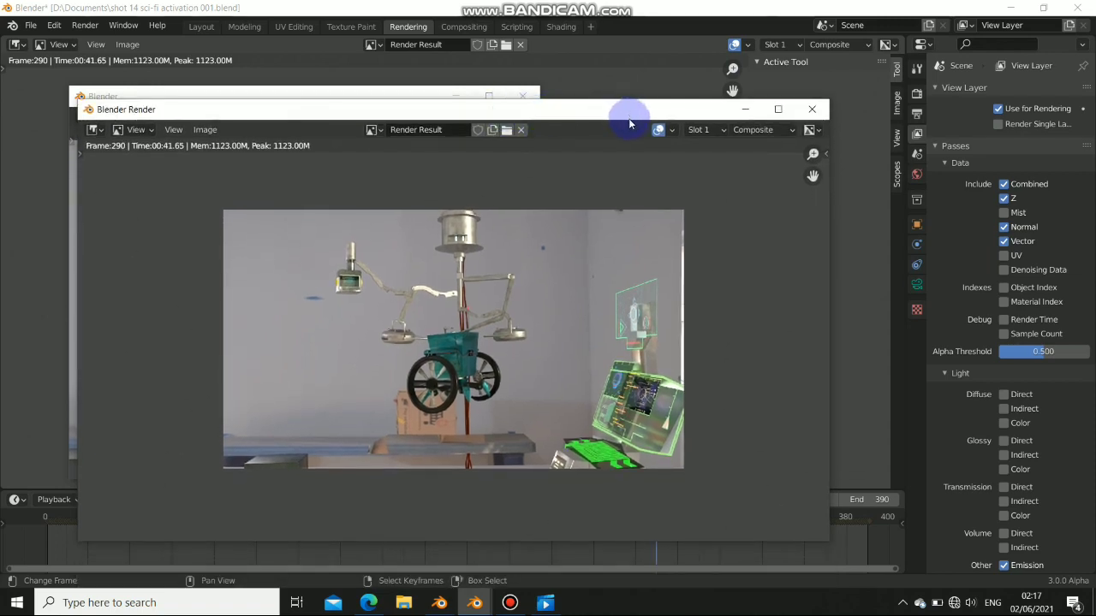
left_click_drag(677, 114, 653, 128)
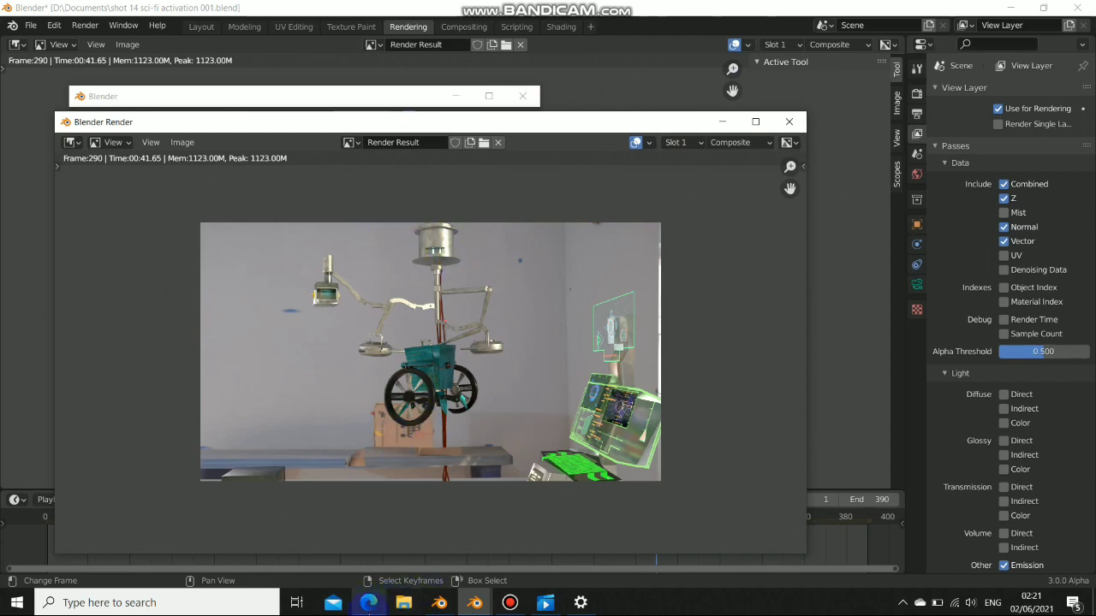
Open blender.org from the search results and scroll its download page to Go Experimental.
left_click(368, 602)
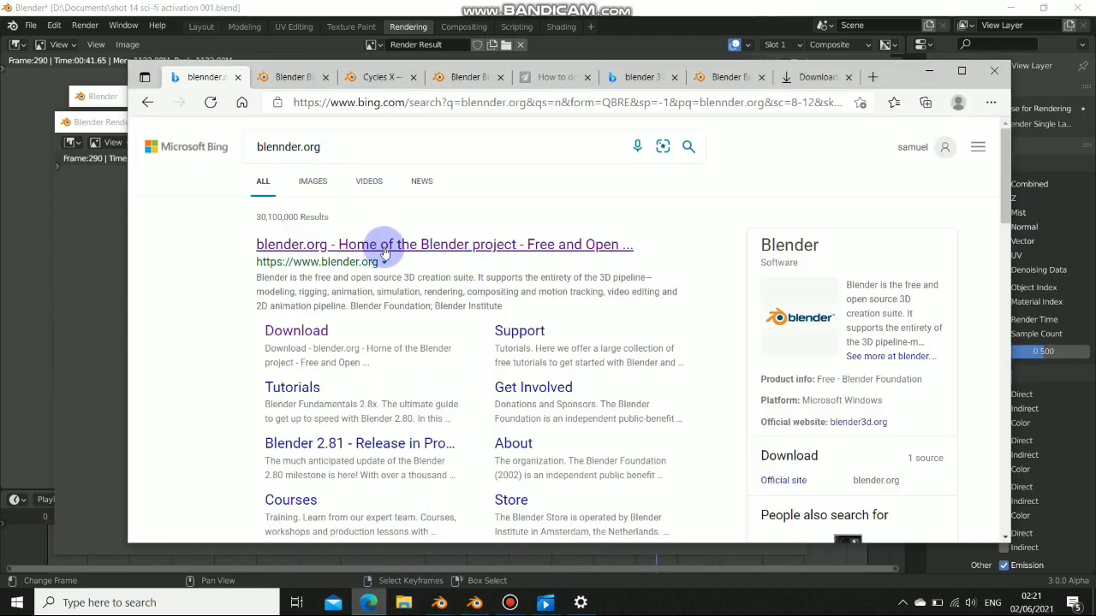
left_click(418, 244)
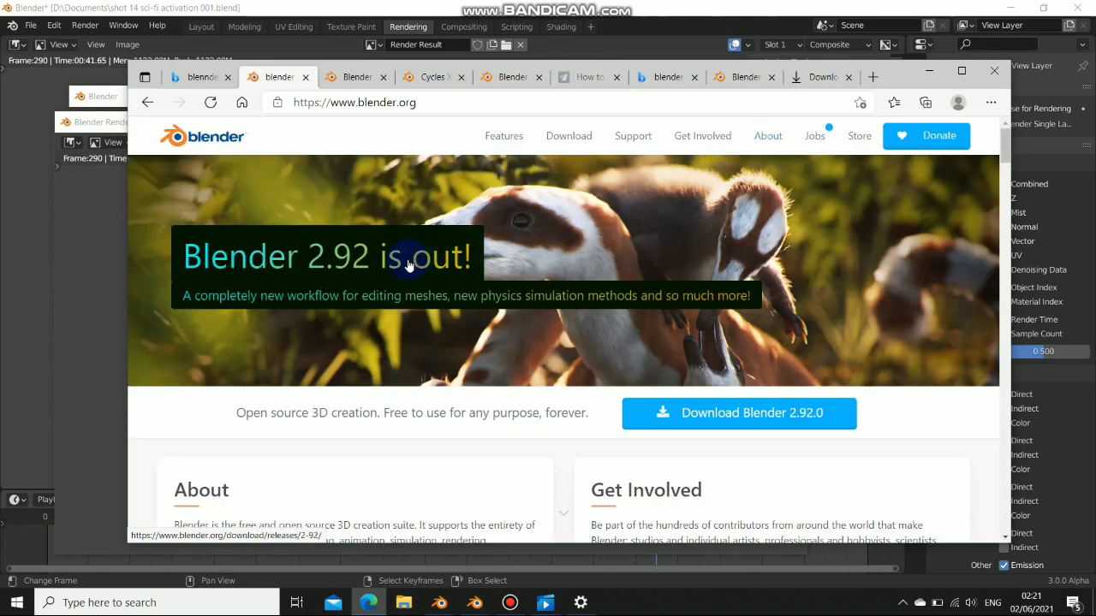
scroll(377, 270, "down", 2)
scroll(289, 237, "up", 2)
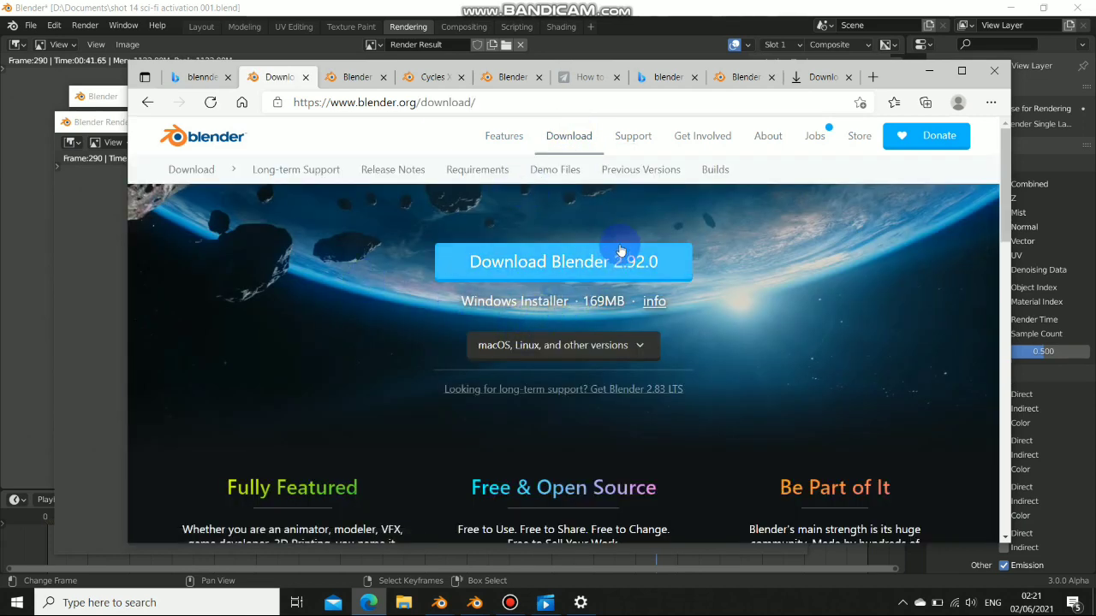
scroll(534, 375, "down", 3)
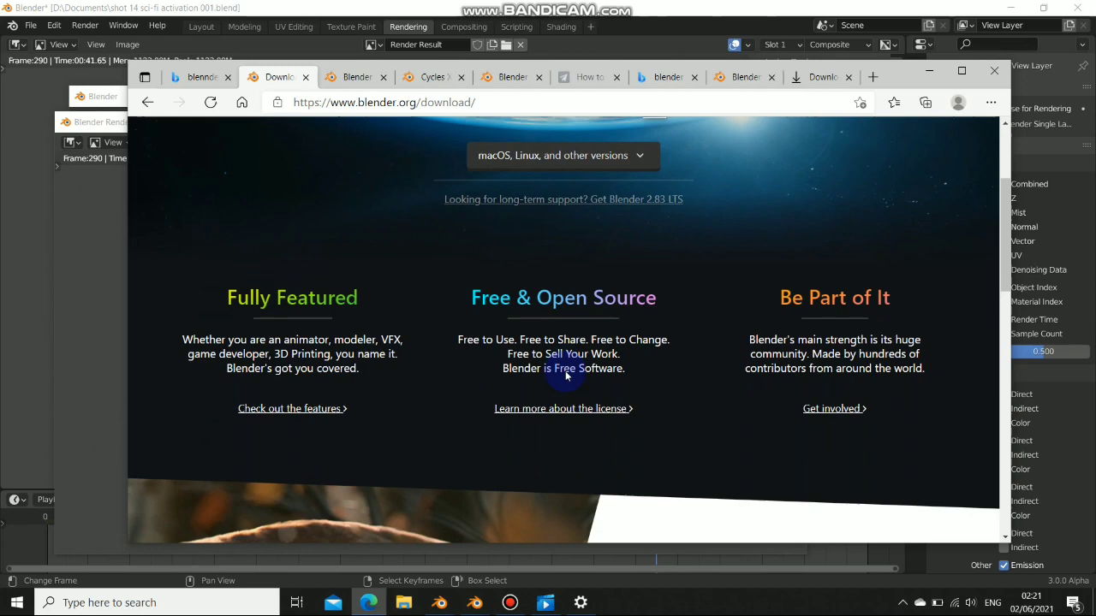
scroll(560, 368, "down", 3)
scroll(484, 274, "down", 8)
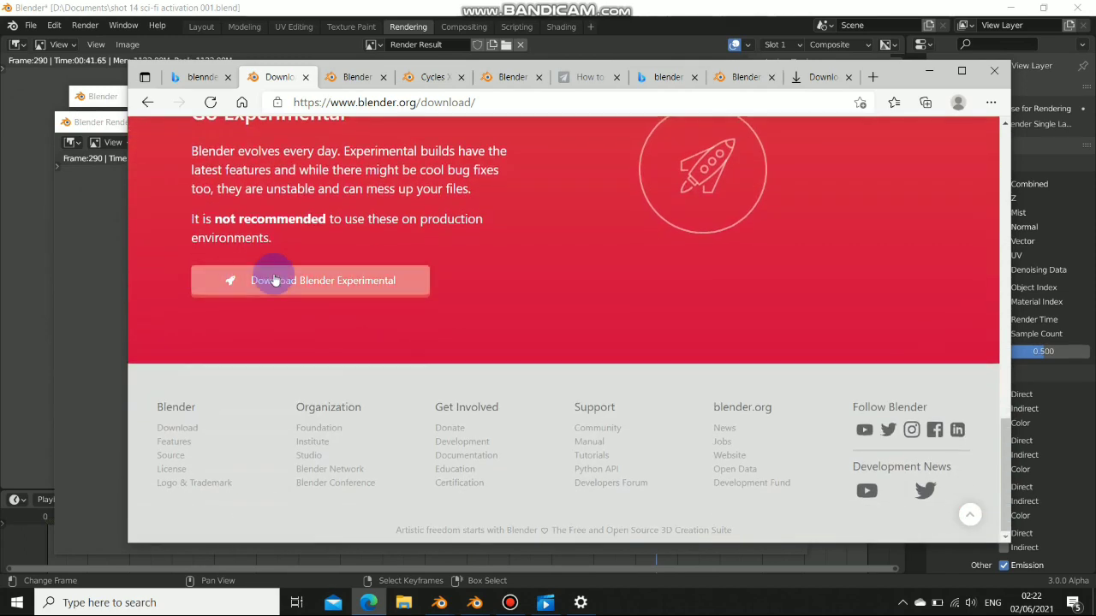
Go to the builder.blender.org experimental builds download site.
left_click_drag(274, 280, 512, 267)
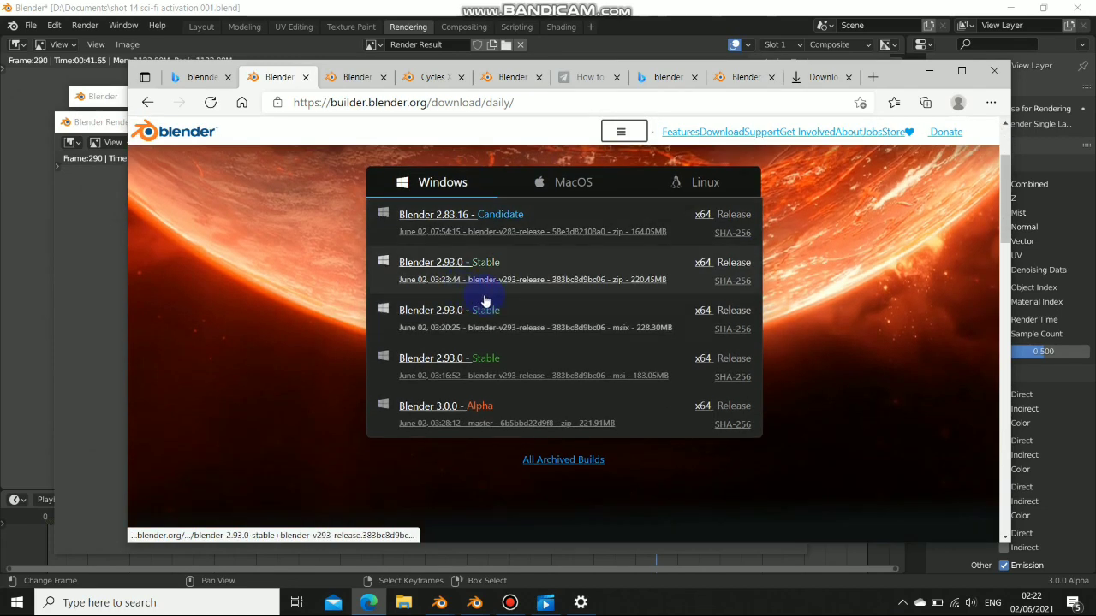
scroll(493, 297, "down", 2)
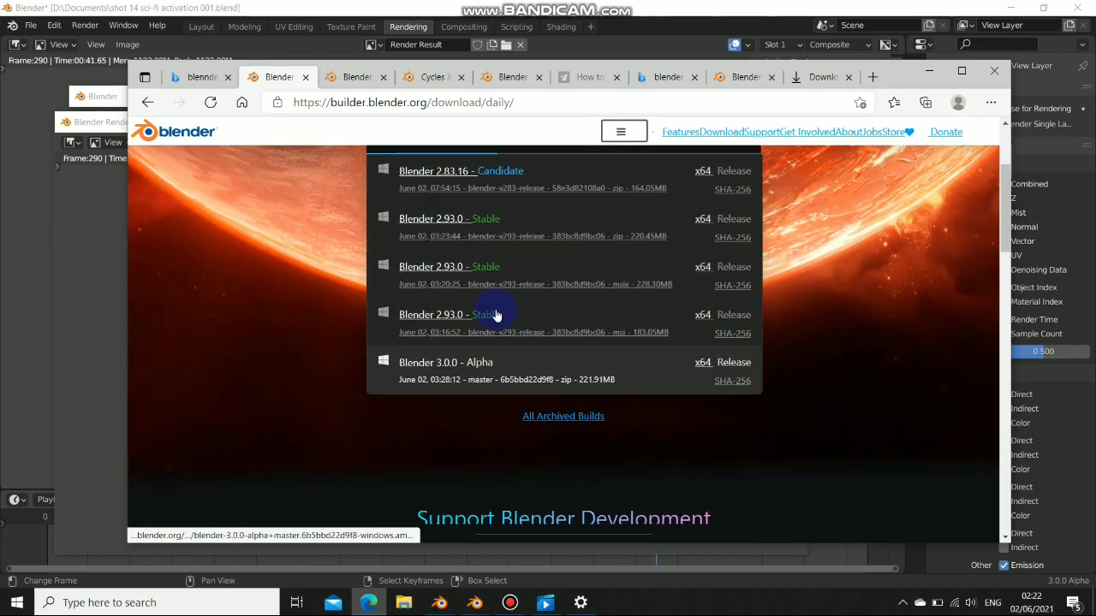
scroll(496, 313, "up", 1)
scroll(580, 384, "down", 1)
scroll(531, 325, "up", 2)
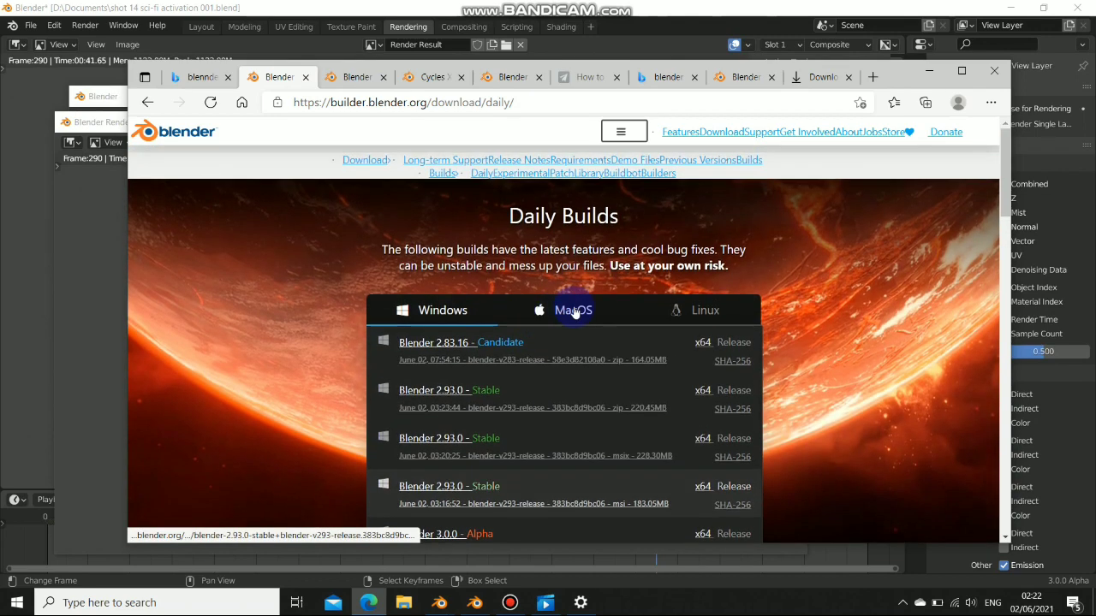
Find the Blender 3.0.0 cycles-x build in the Experimental builds list.
left_click(524, 174)
scroll(434, 255, "down", 3)
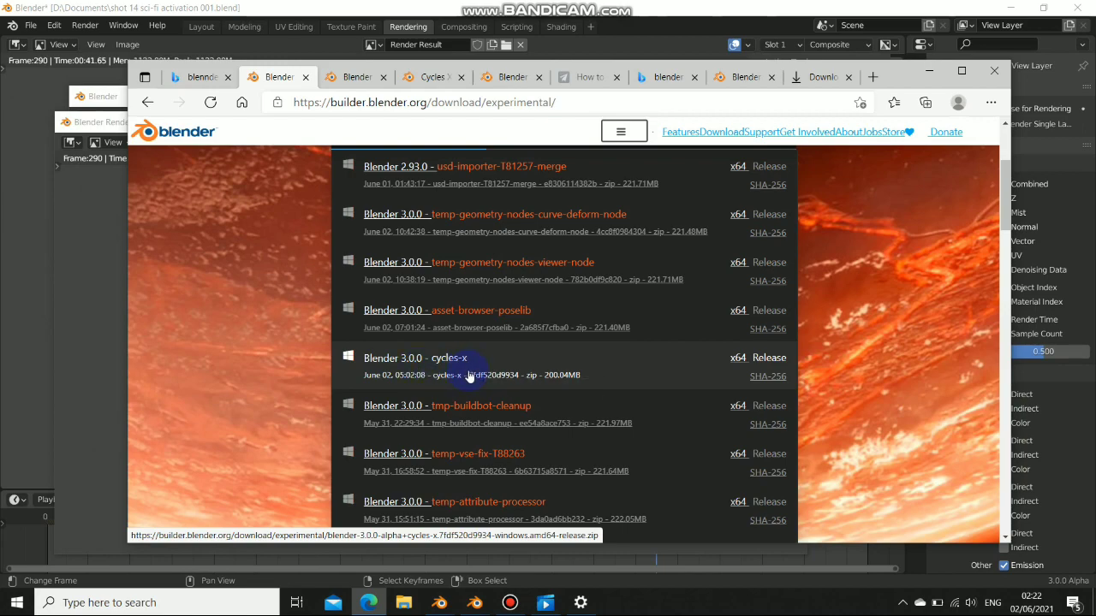
scroll(405, 368, "down", 3)
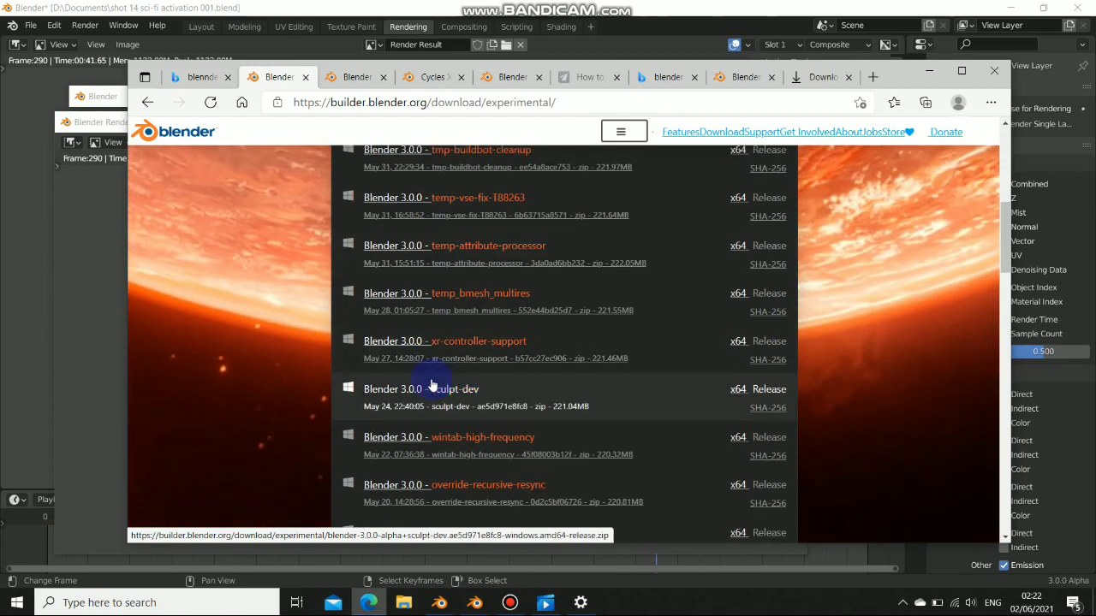
scroll(422, 391, "down", 3)
scroll(409, 454, "up", 4)
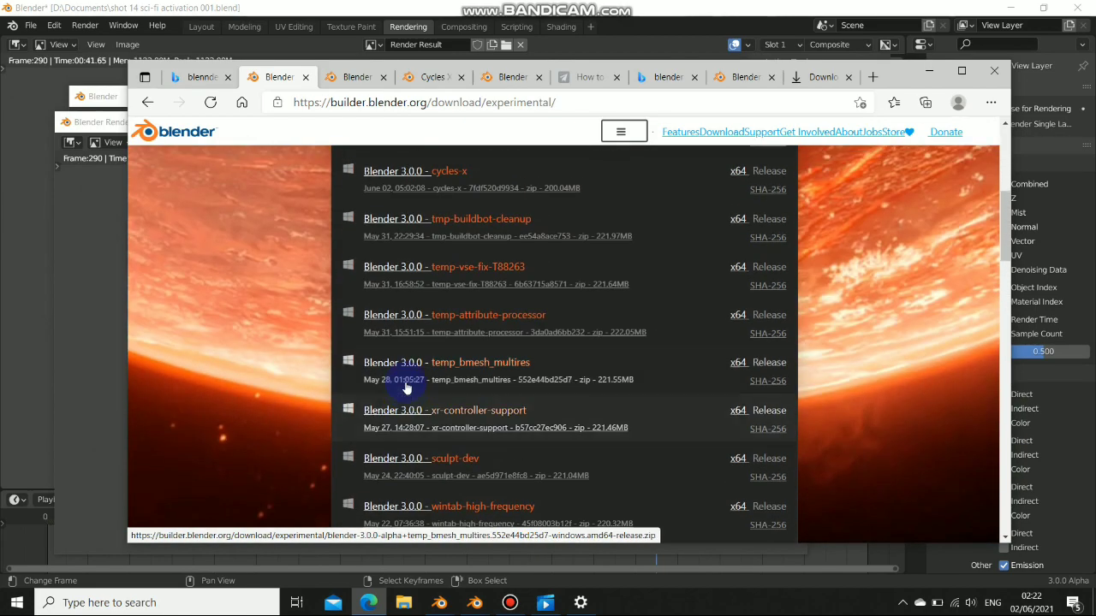
scroll(410, 376, "up", 2)
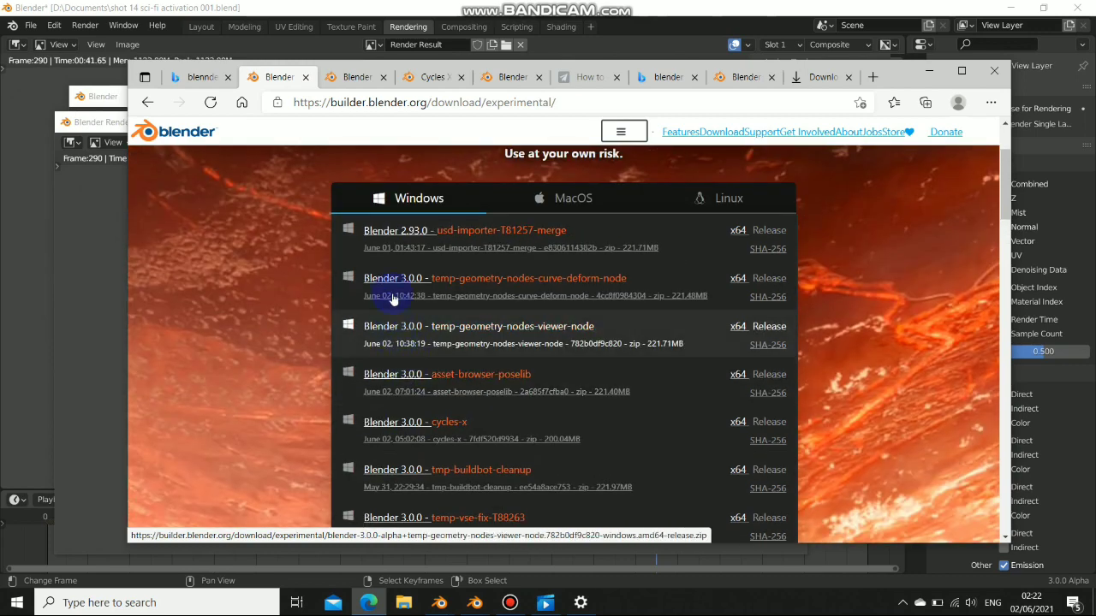
scroll(299, 303, "down", 1)
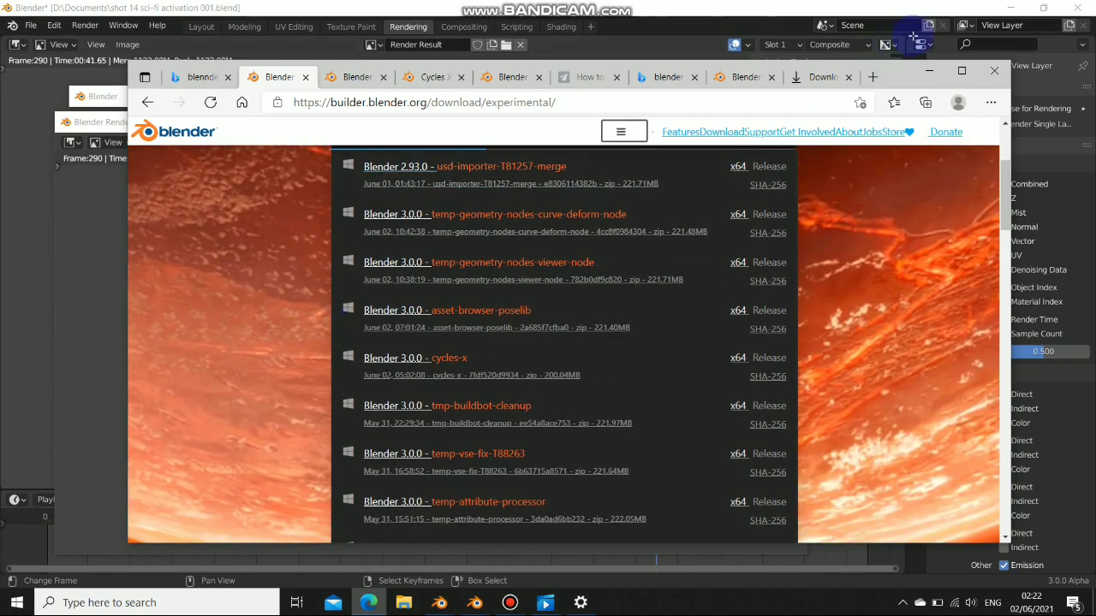
Hide the browser and minimize the extra Blender render windows.
left_click(925, 72)
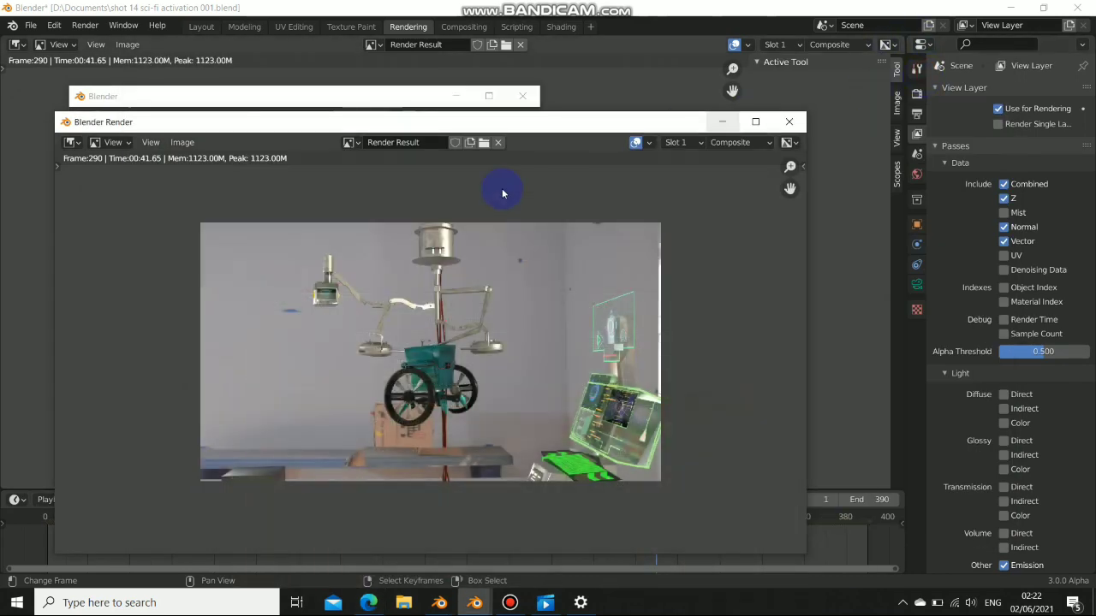
left_click(716, 121)
left_click(456, 96)
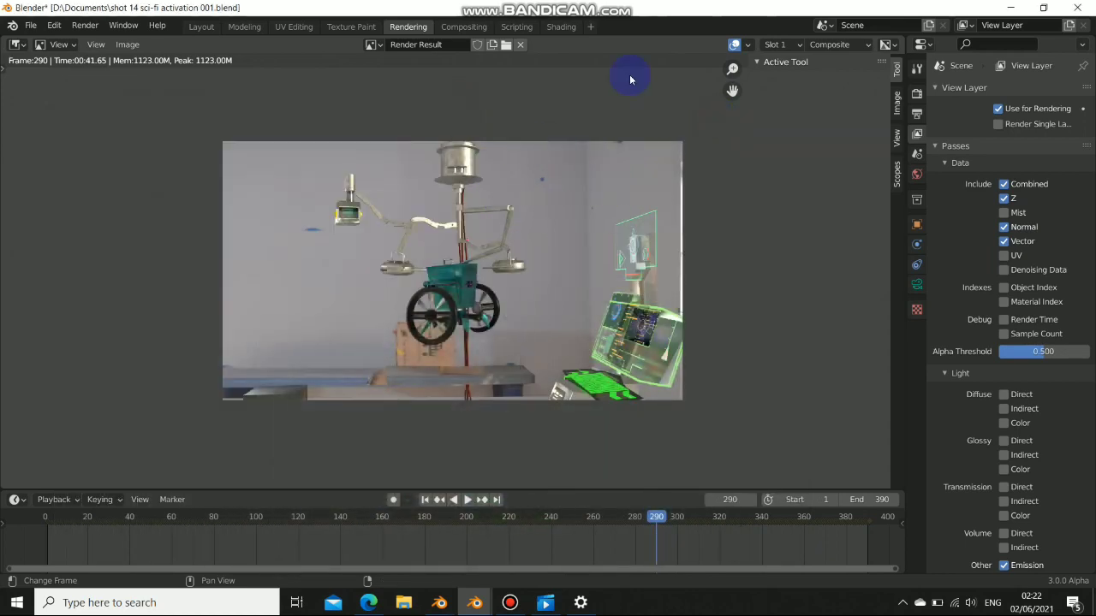